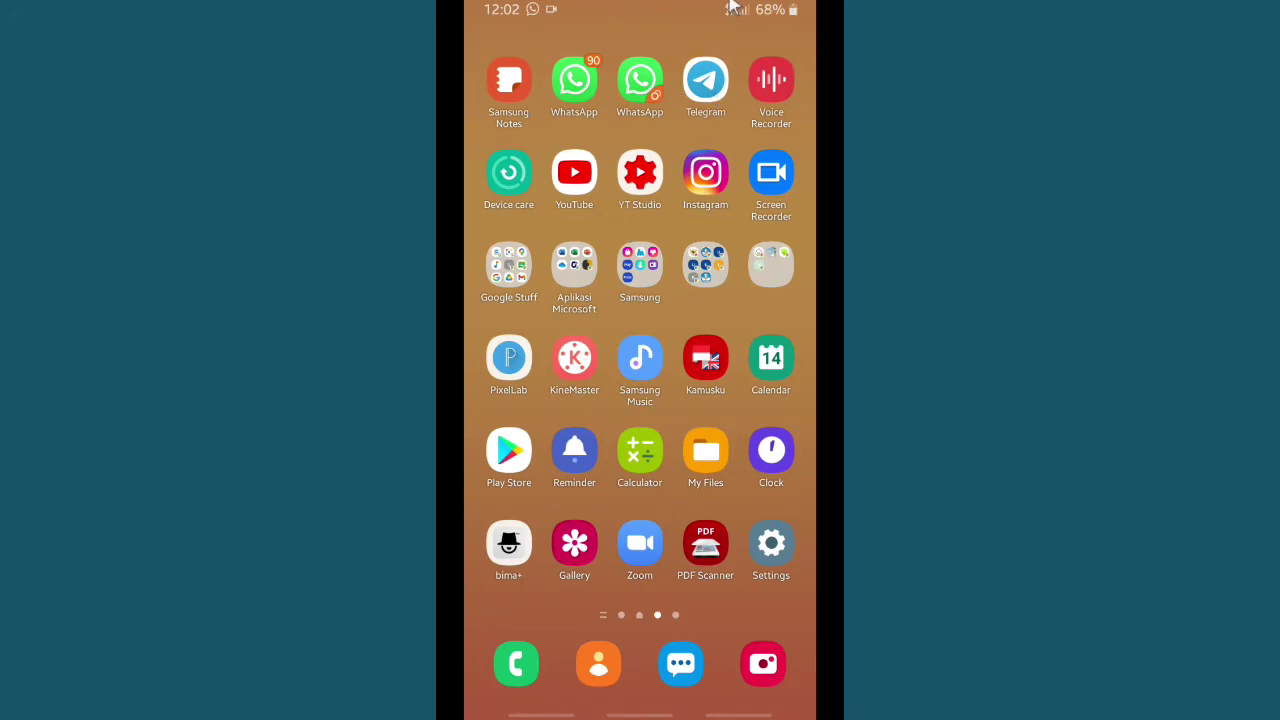
- Launch Telegram and briefly open the My Sister and Mom's Old Number chats
left_click(705, 82)
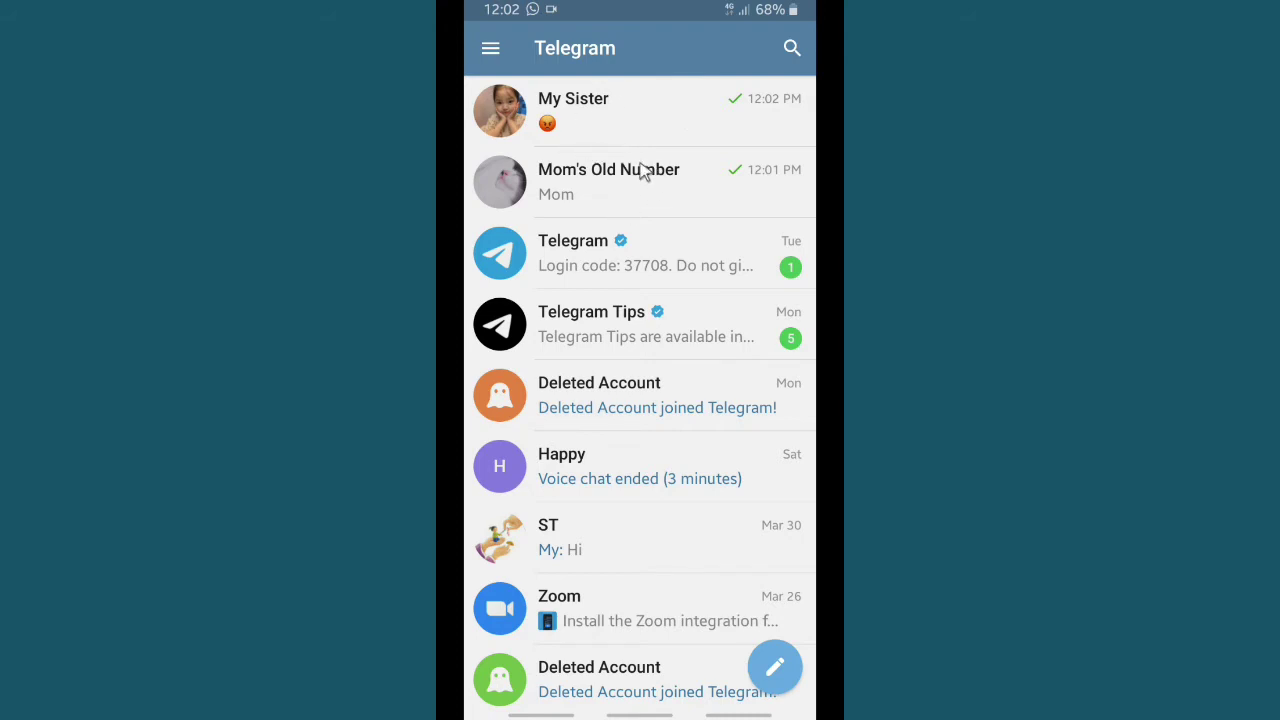
left_click(654, 123)
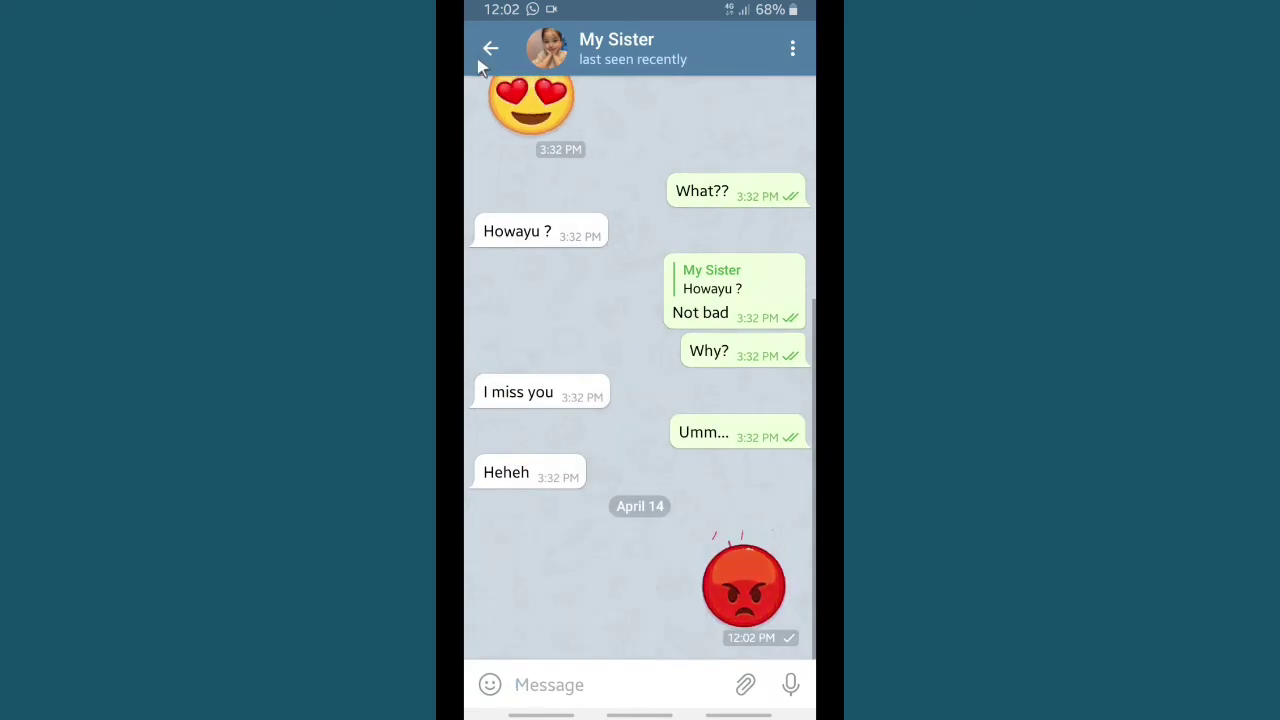
left_click(489, 49)
left_click(590, 176)
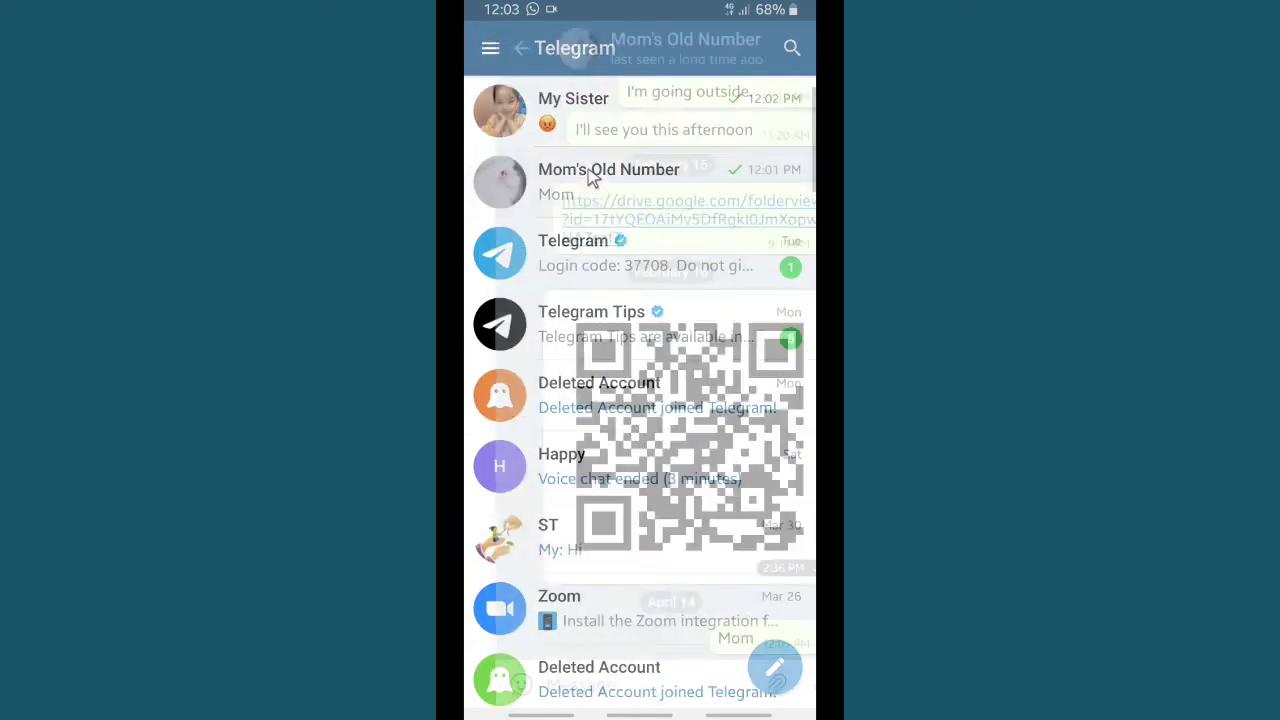
left_click(489, 52)
- Select the My Sister chat and view its extra actions menu without choosing anything
left_click(622, 107)
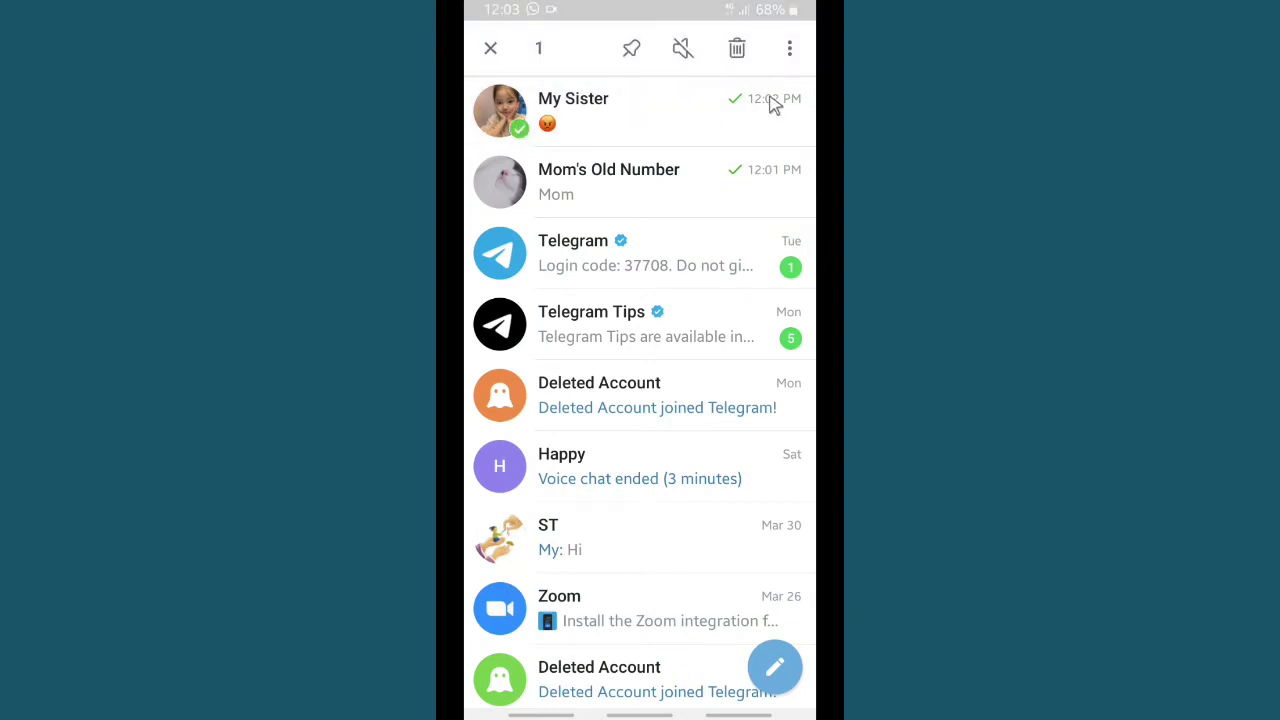
left_click(791, 50)
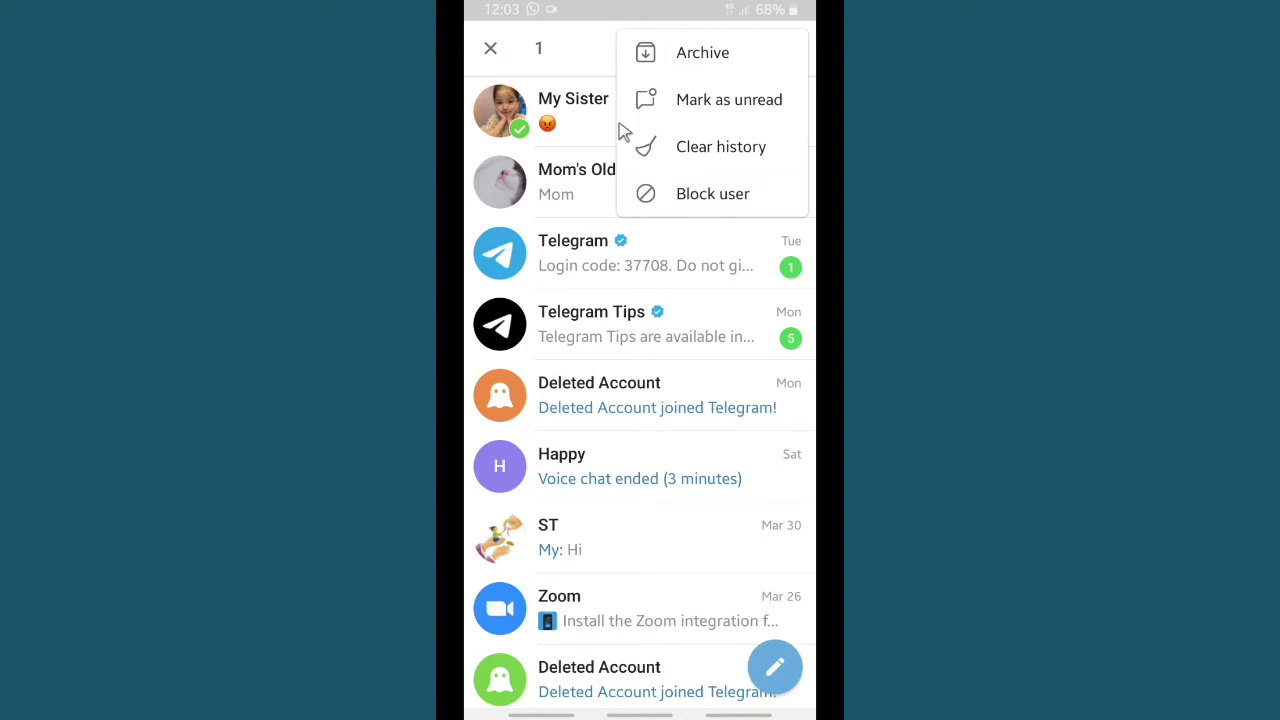
left_click(572, 106)
left_click(572, 106)
left_click(572, 106)
left_click(572, 106)
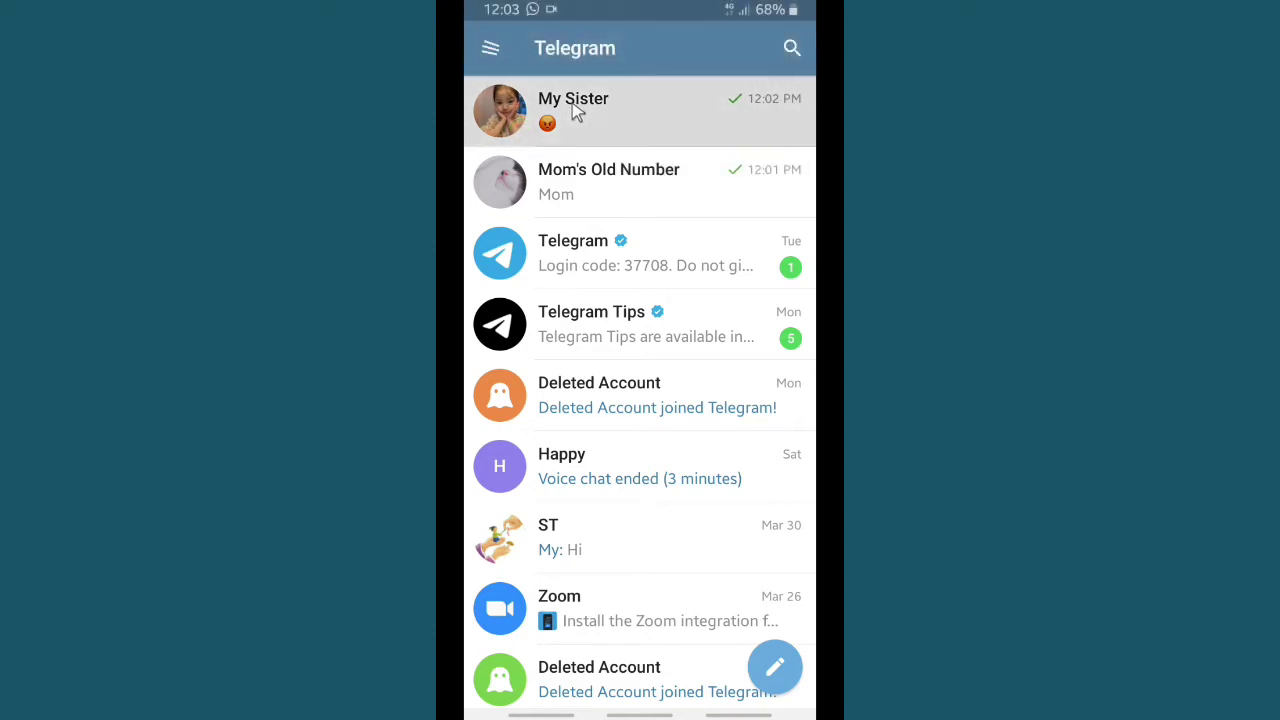
- Add Mom's Old Number to the selection, check the actions menu, then exit selection mode
left_click(590, 192)
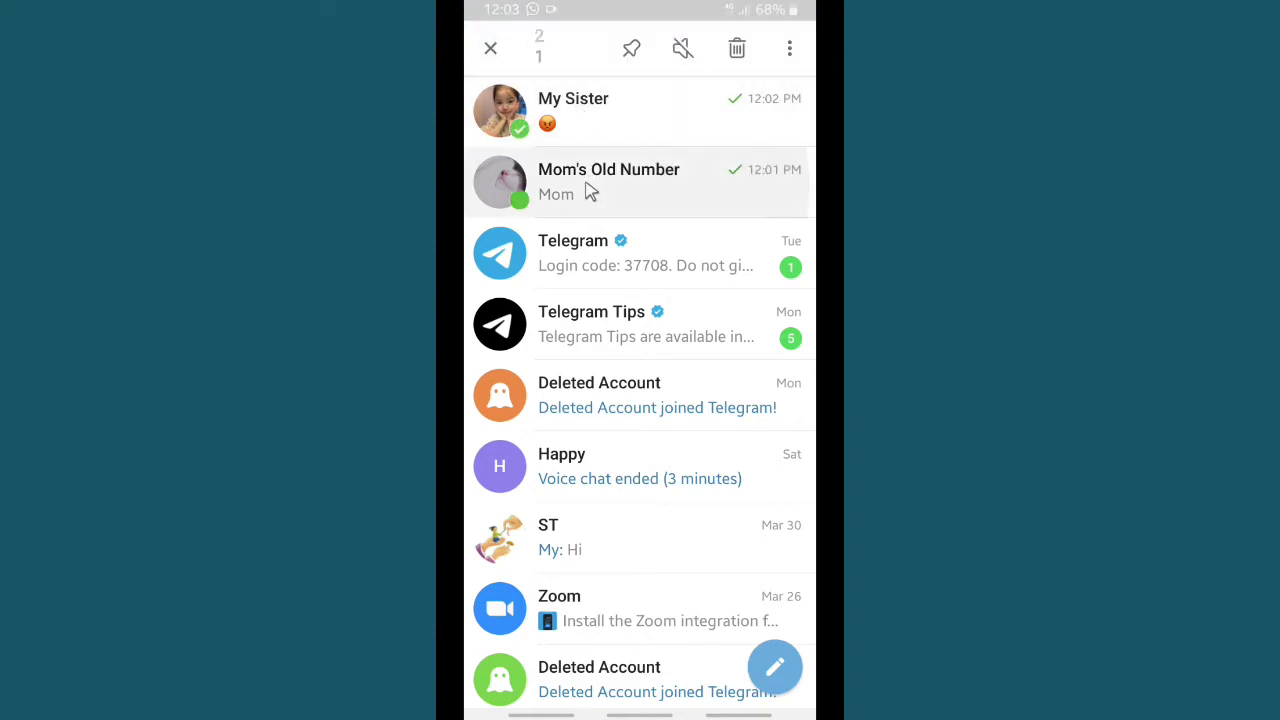
left_click(789, 50)
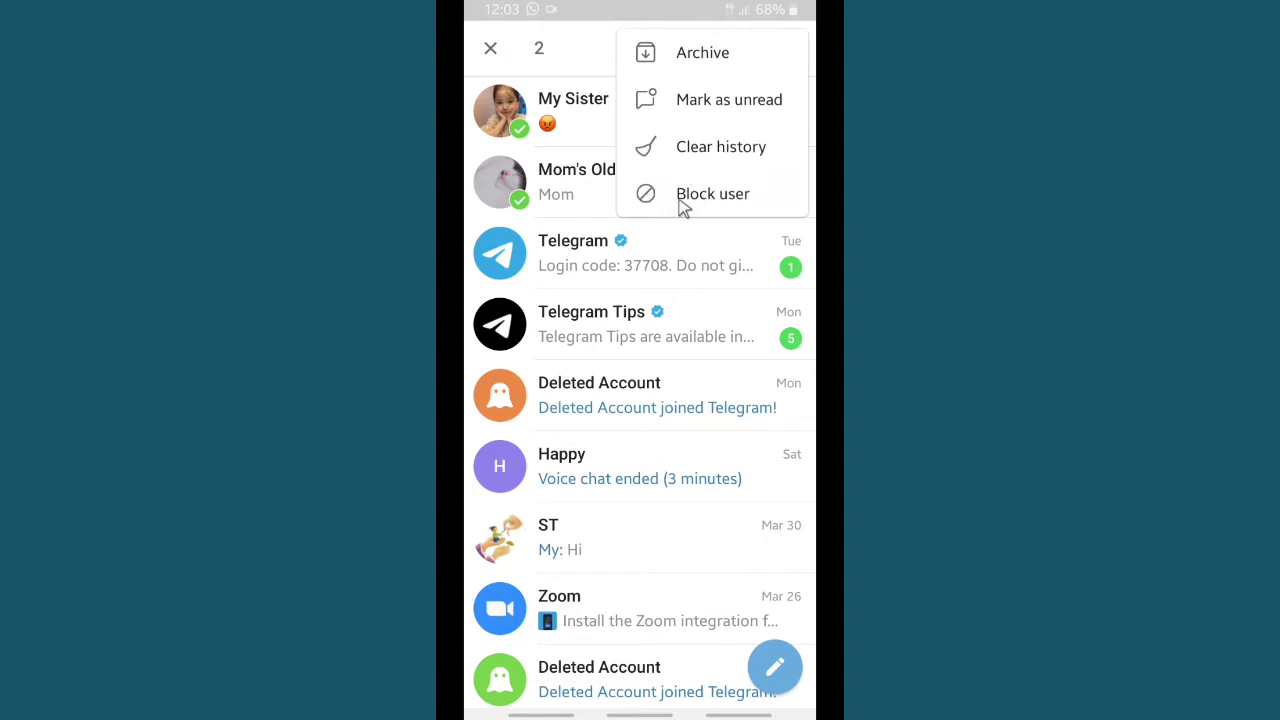
left_click(491, 52)
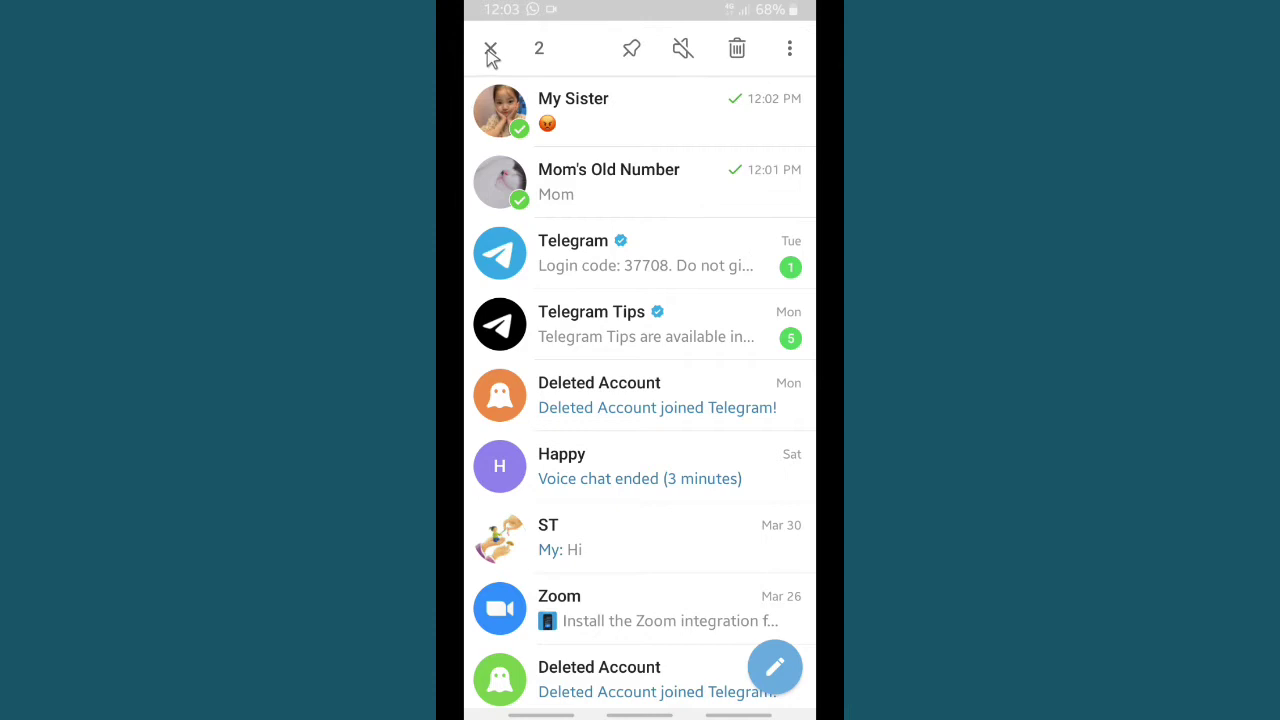
left_click(490, 52)
left_click(620, 126)
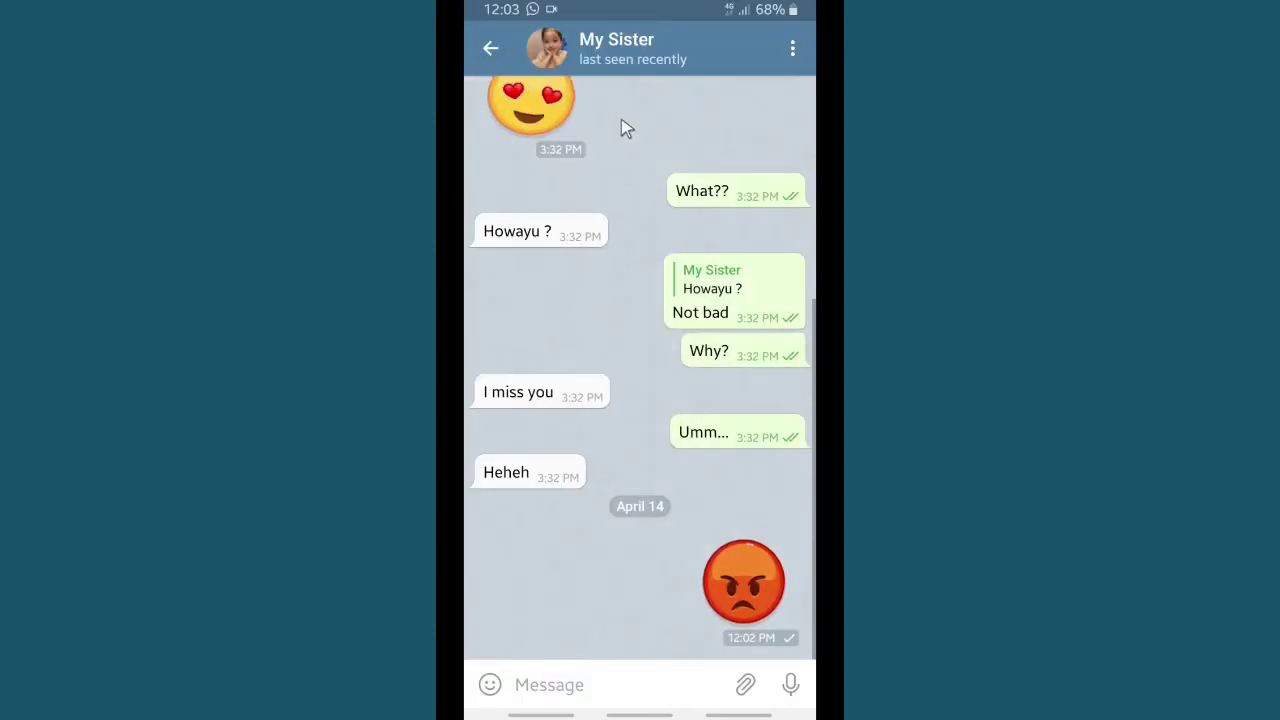
left_click(793, 50)
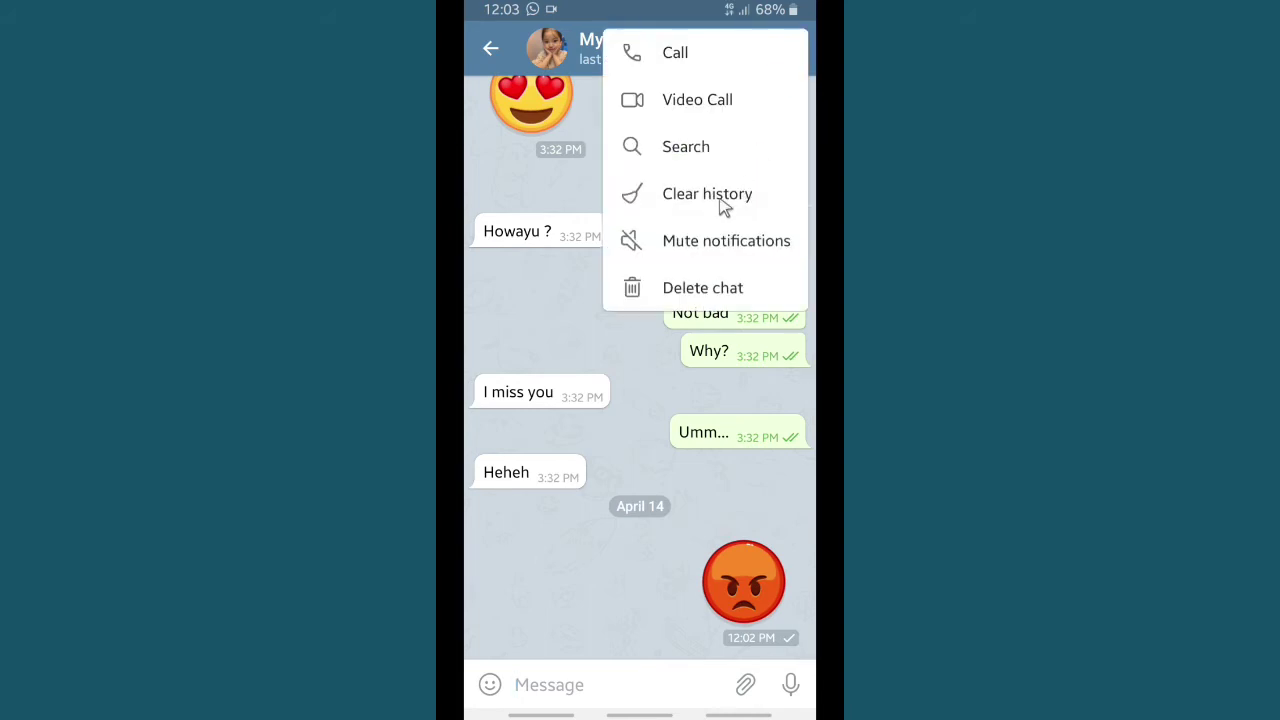
left_click(571, 214)
left_click(666, 49)
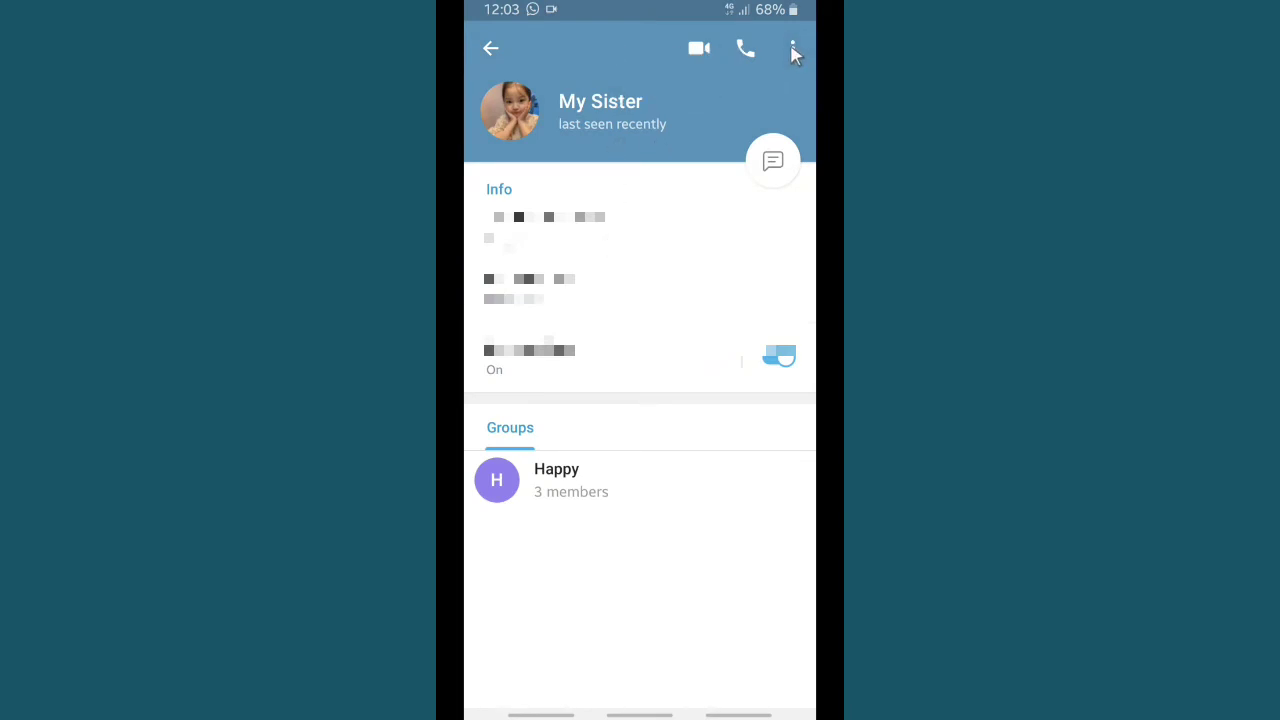
left_click(793, 50)
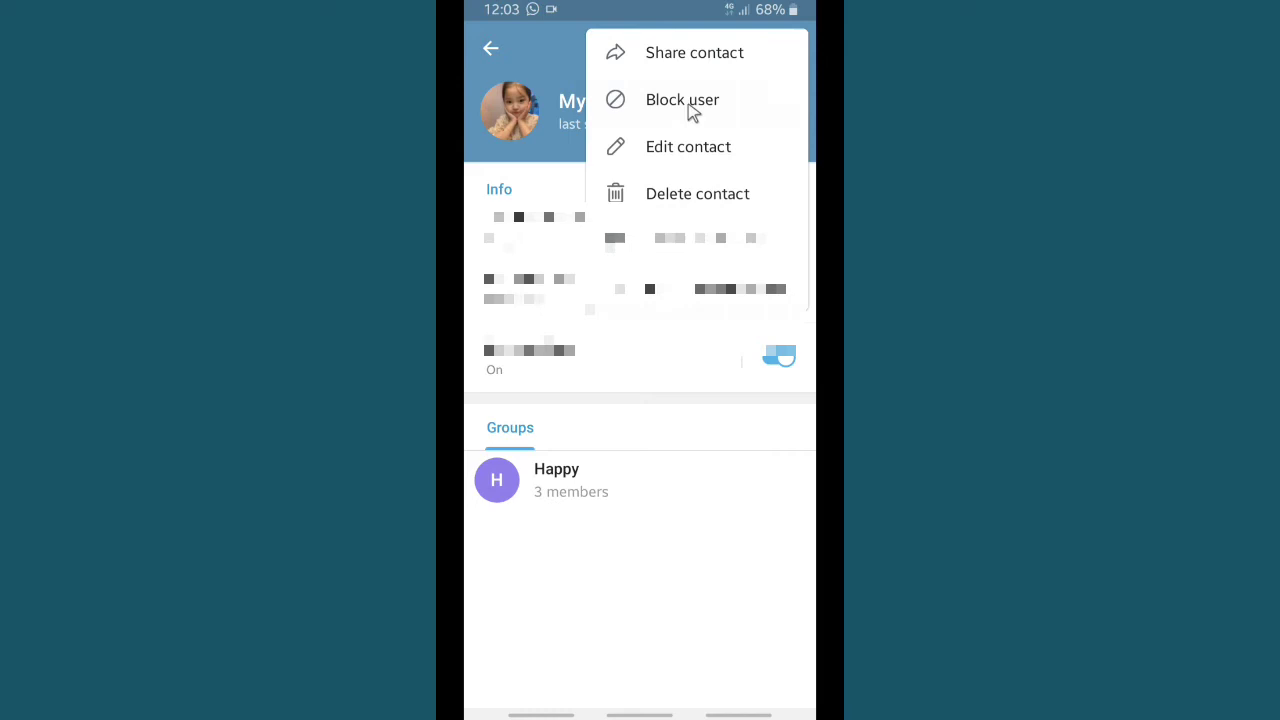
left_click(491, 49)
left_click(491, 49)
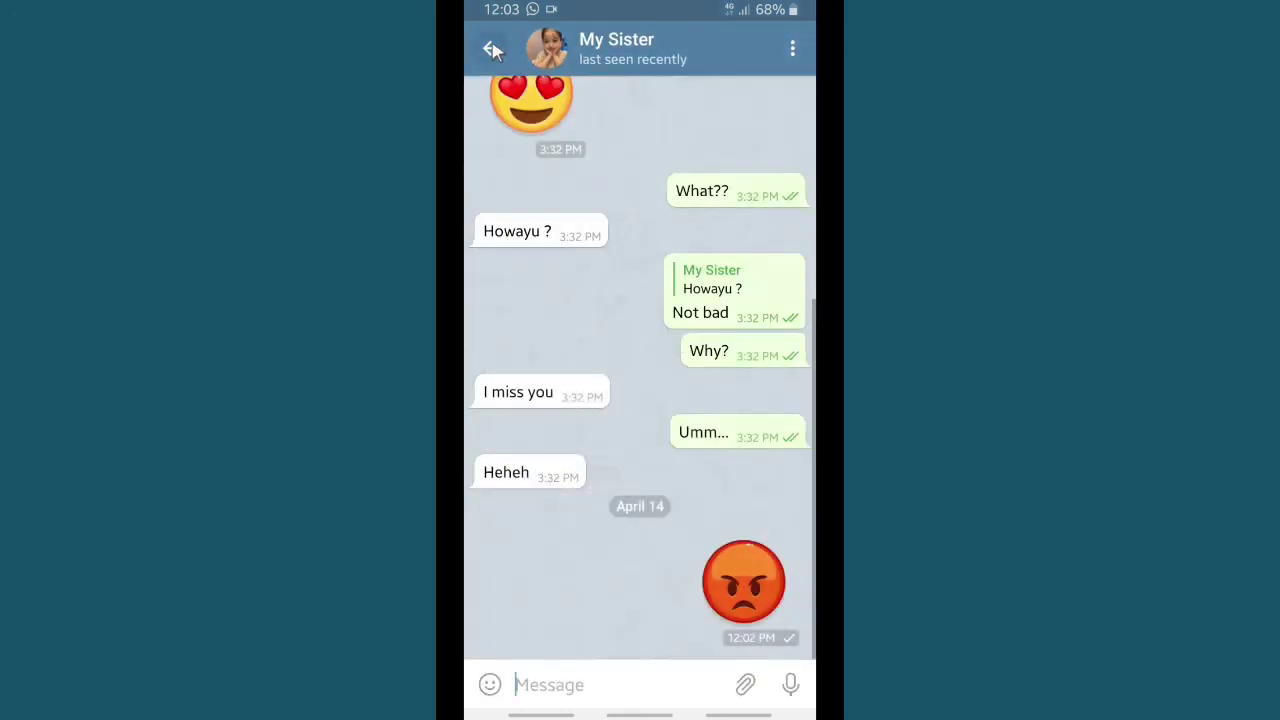
- Select the My Sister and Mom's Old Number chats together and open their overflow menu
left_click(489, 49)
left_click(570, 104)
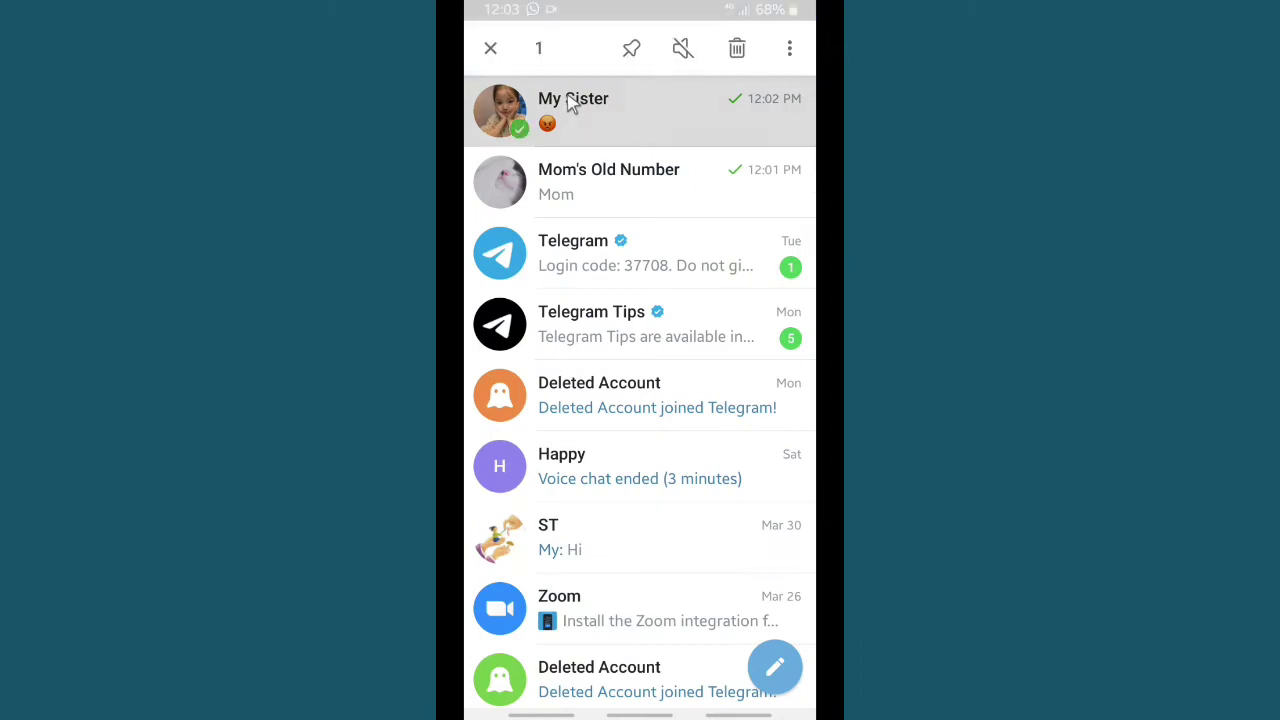
left_click(591, 189)
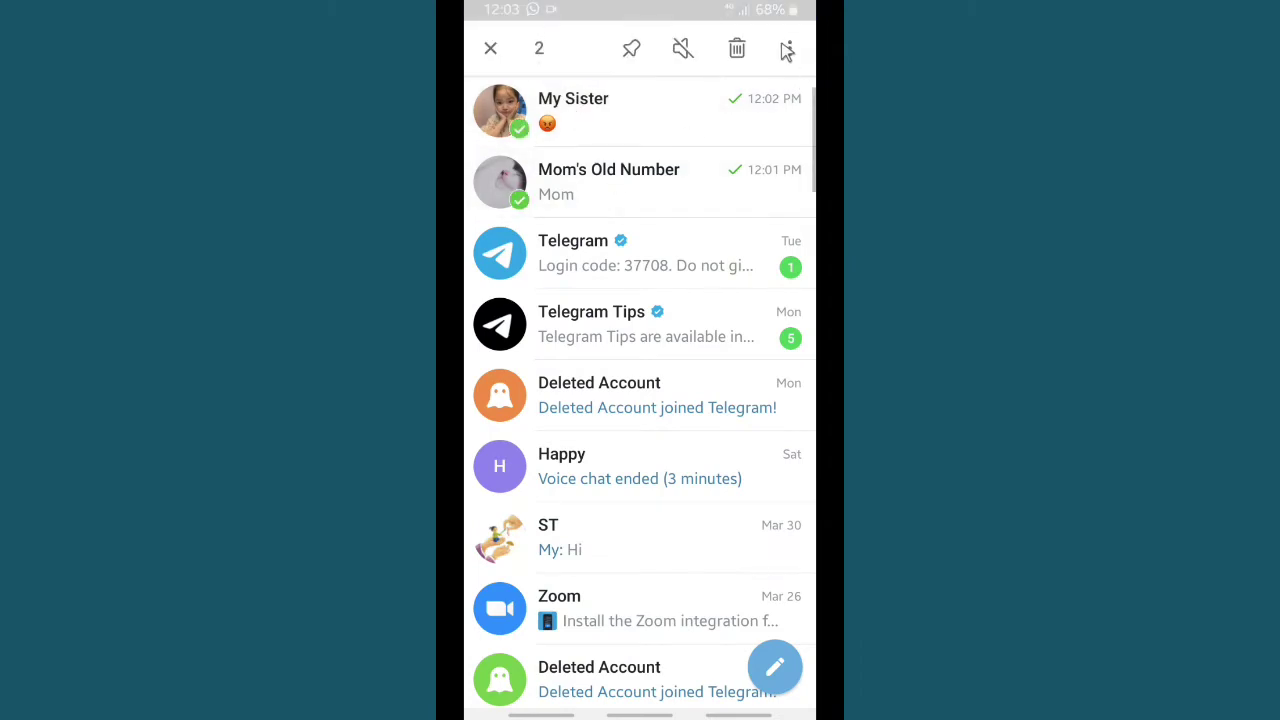
left_click(789, 50)
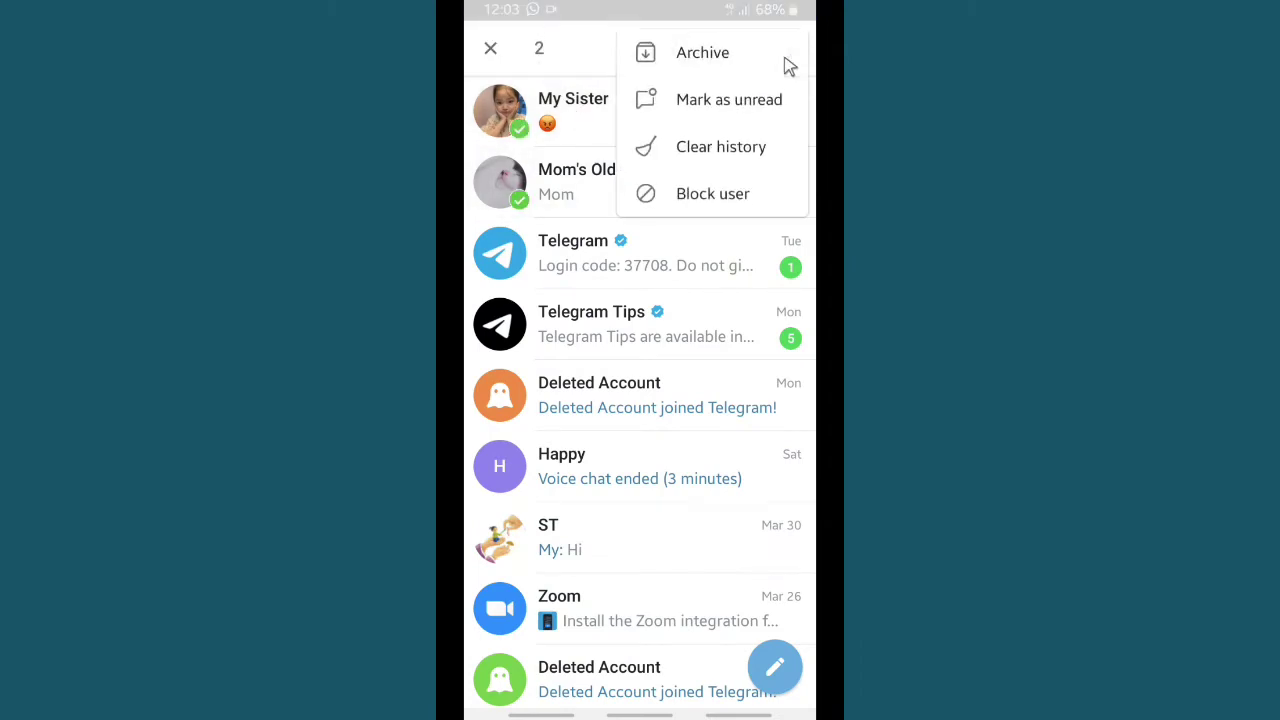
- Block both users with Delete chats left unchecked
left_click(693, 199)
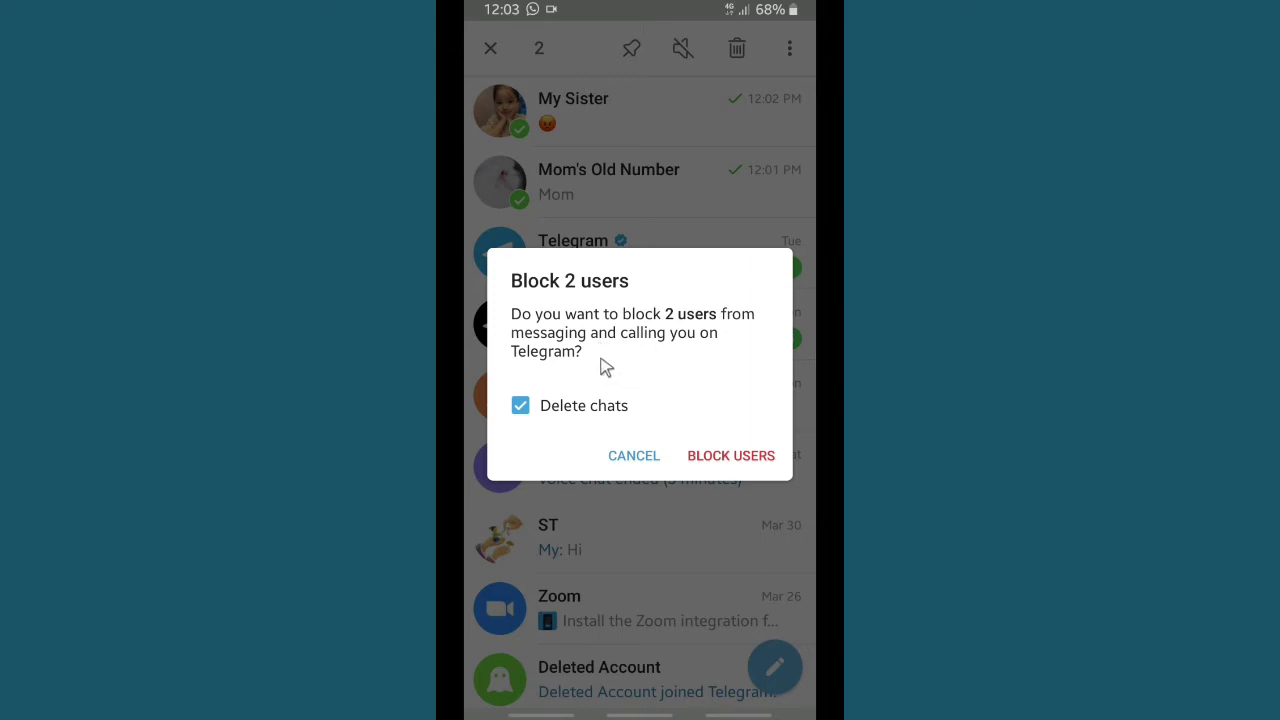
left_click(519, 410)
left_click(556, 406)
left_click(528, 408)
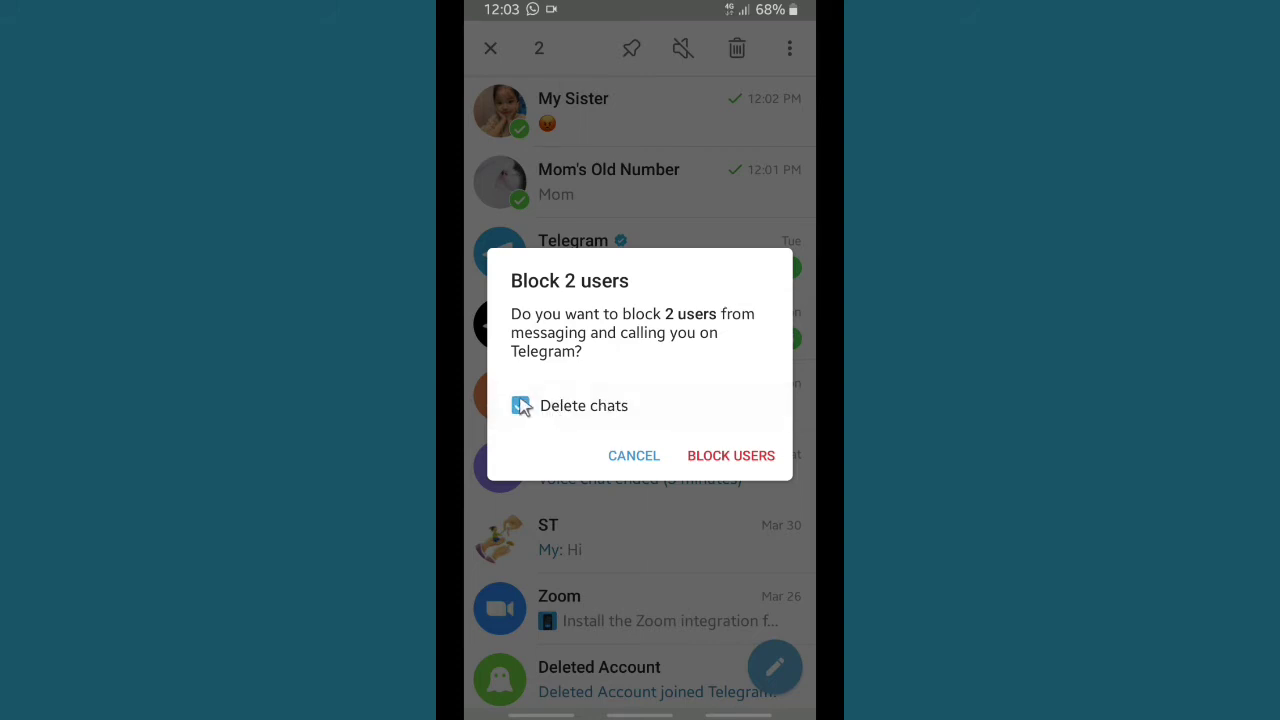
left_click(729, 462)
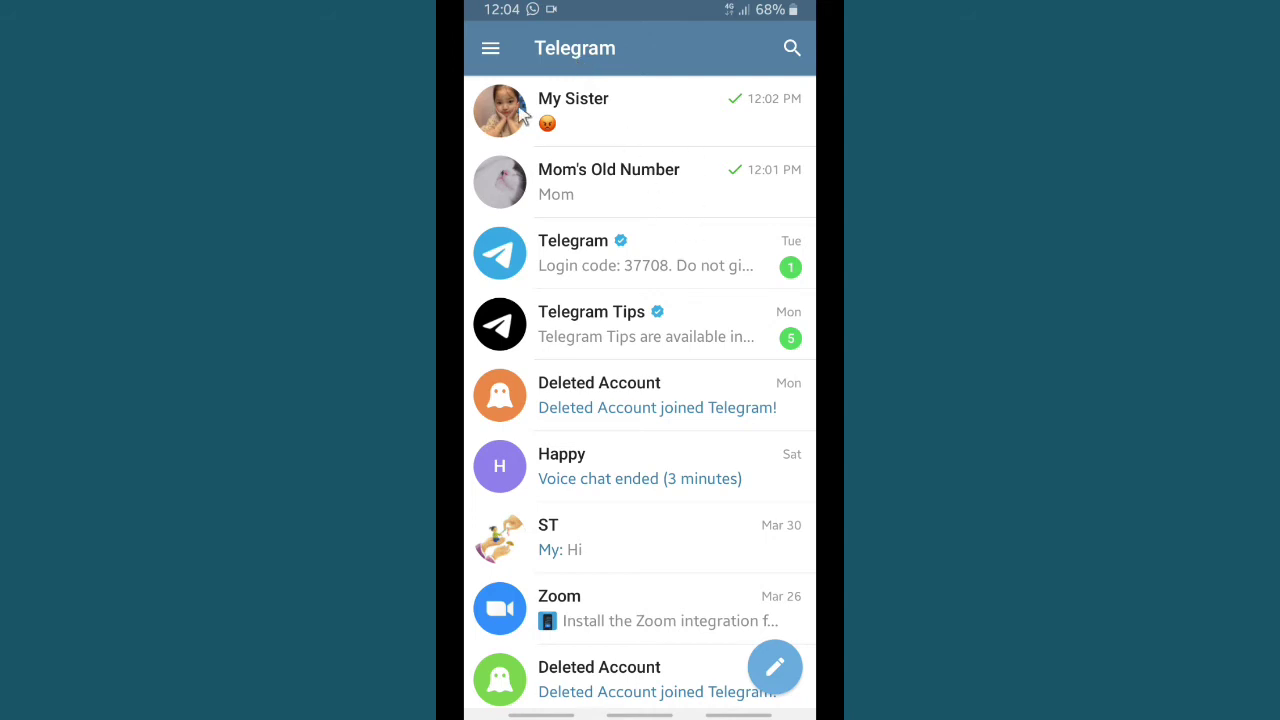
- Back out of Telegram to the home screen, then relaunch it from the app drawer
right_click(588, 290)
right_click(594, 254)
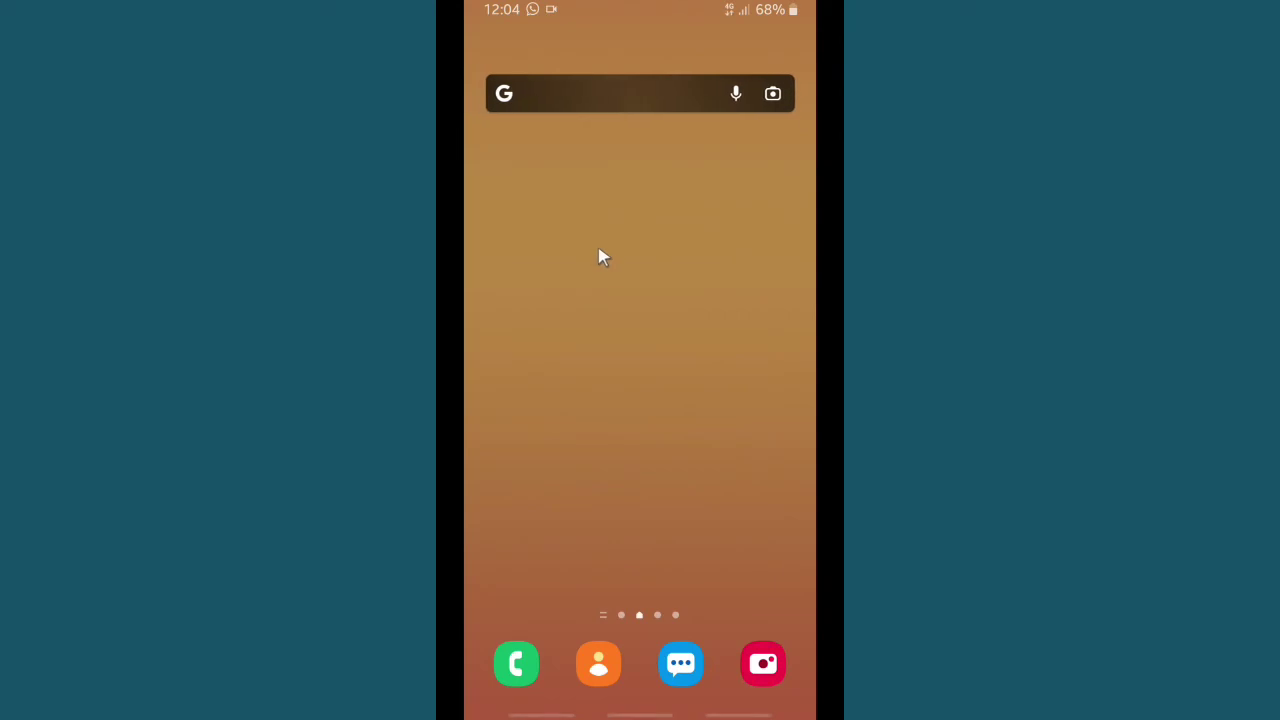
scroll(598, 250, "down", 1)
right_click(598, 250)
scroll(608, 260, "down", 1)
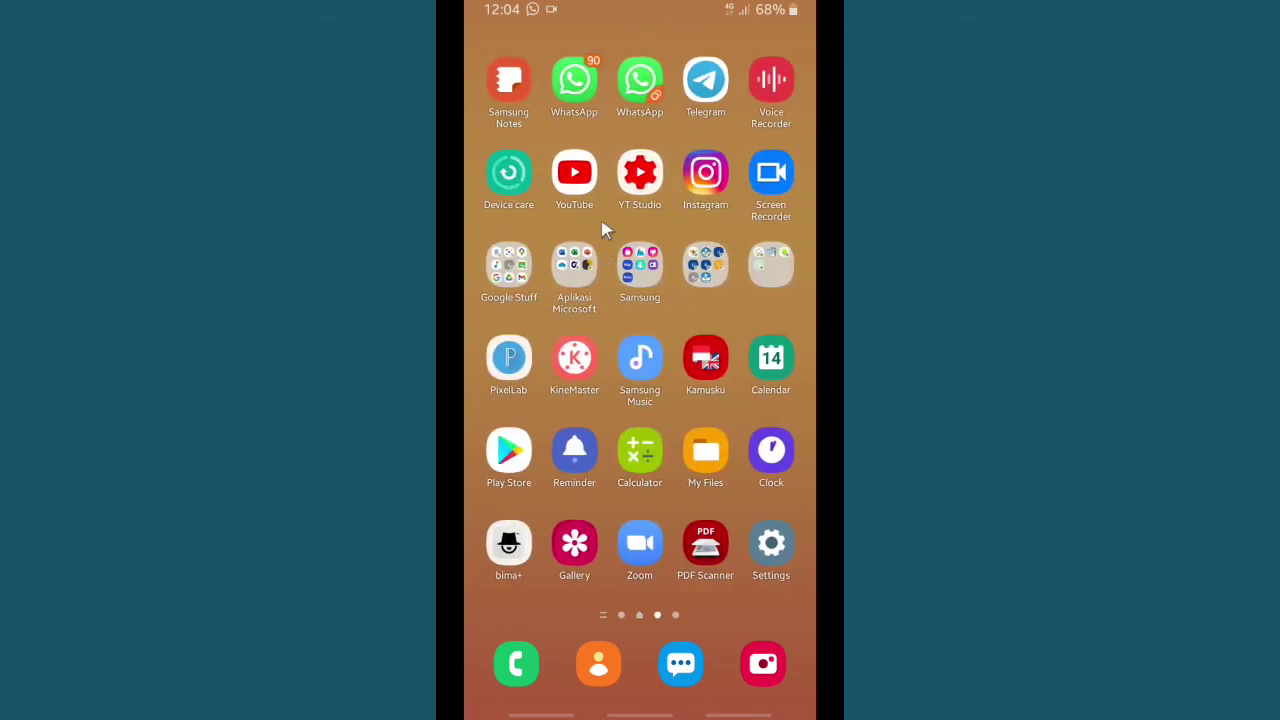
left_click(711, 80)
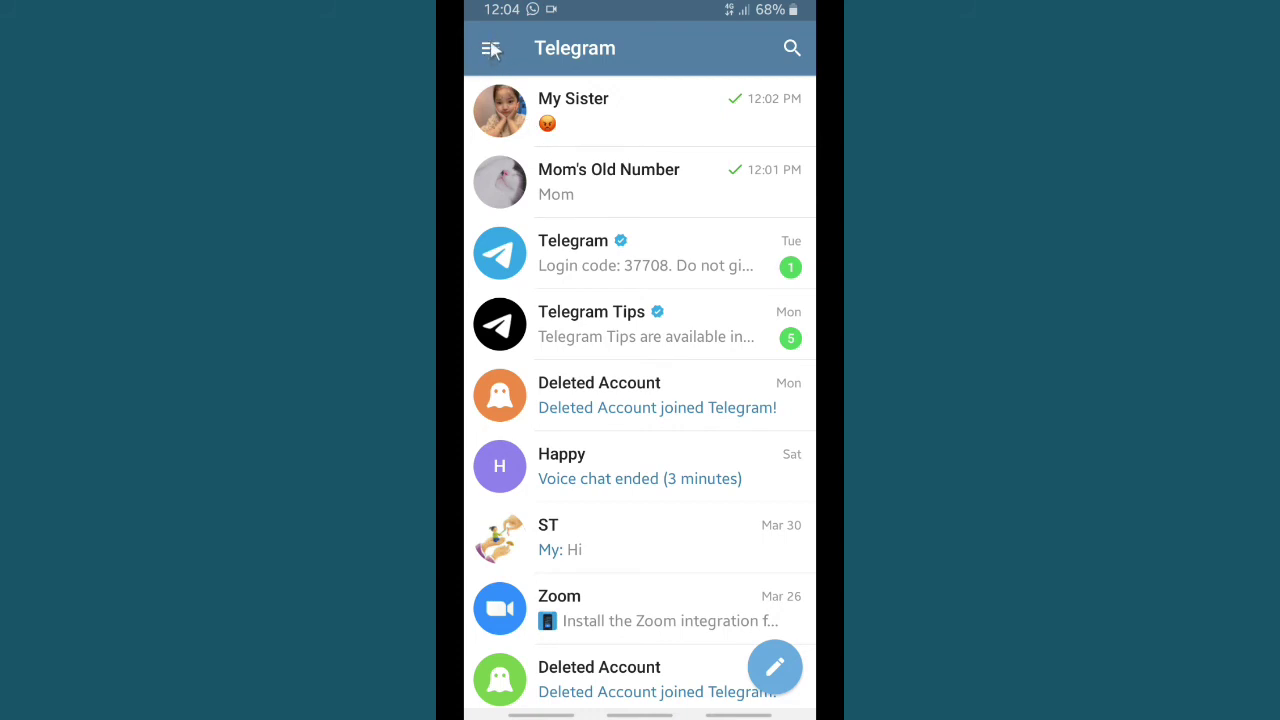
- Go to Settings > Privacy and Security > Blocked Users, which lists 2 users
left_click(491, 50)
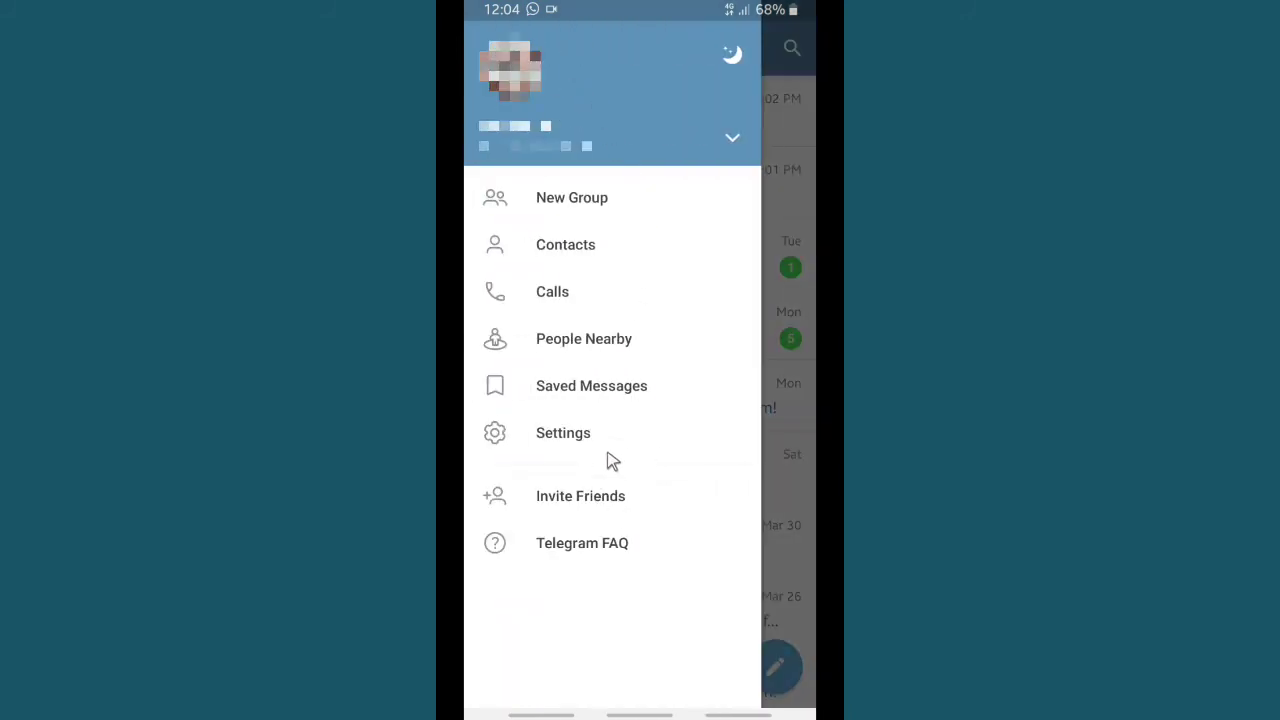
left_click(545, 437)
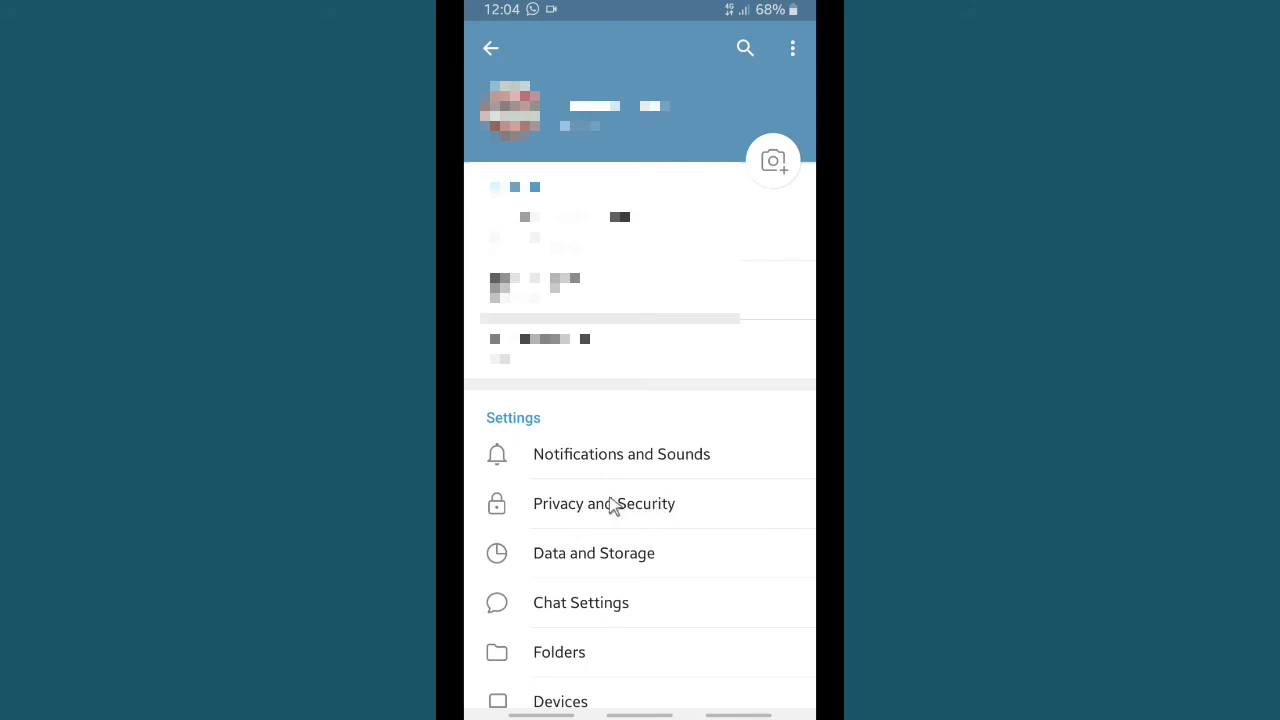
left_click(638, 505)
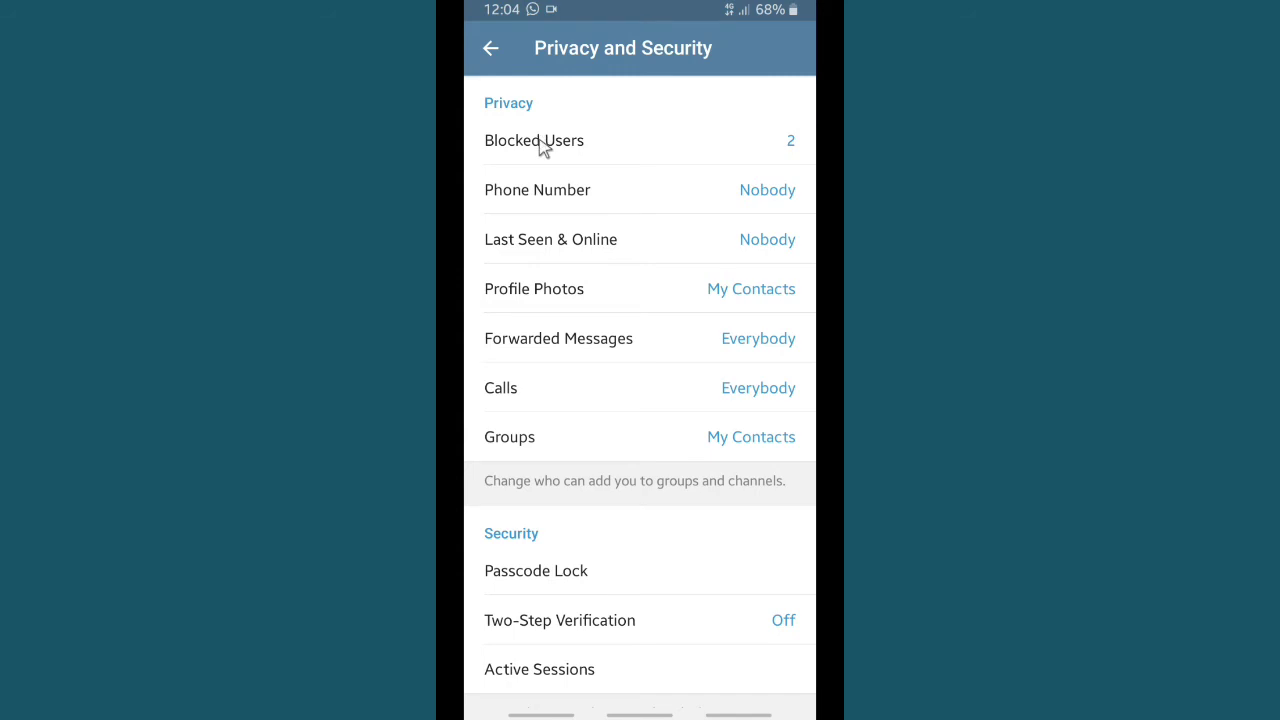
left_click(610, 148)
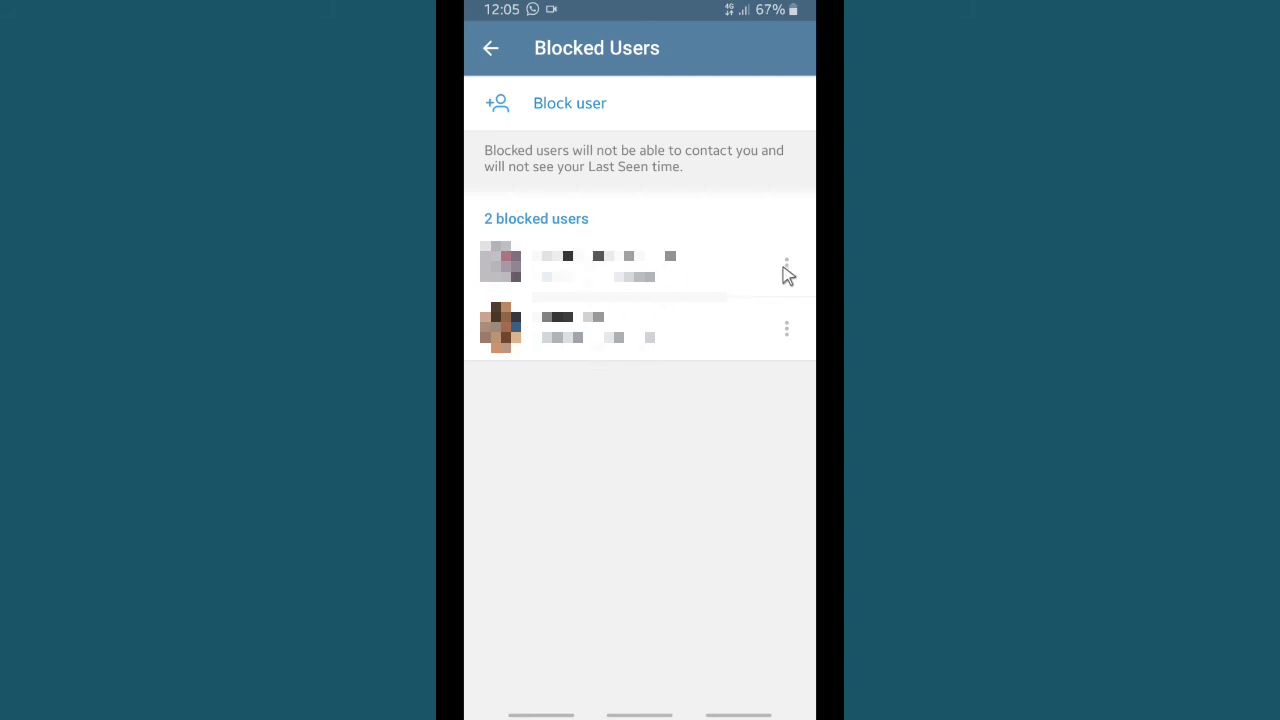
- Unblock both listed users, then glance at the Block user picker and leave it unused
left_click(785, 267)
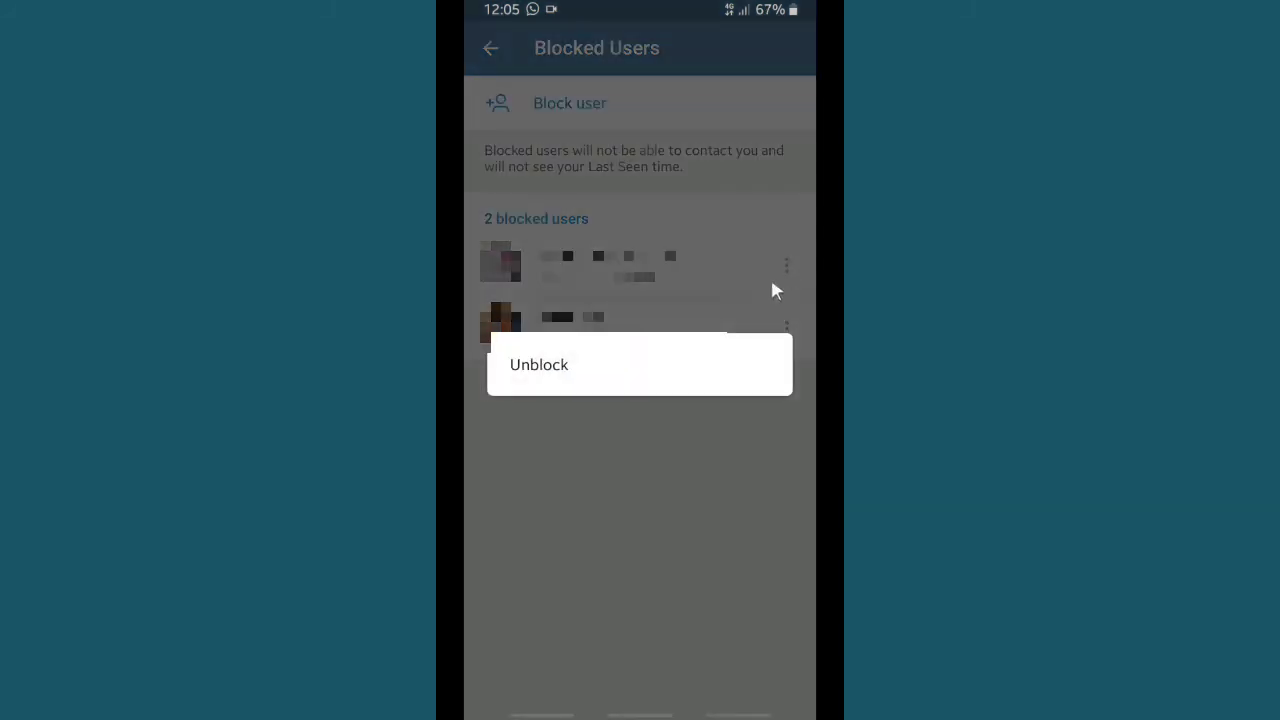
left_click(551, 362)
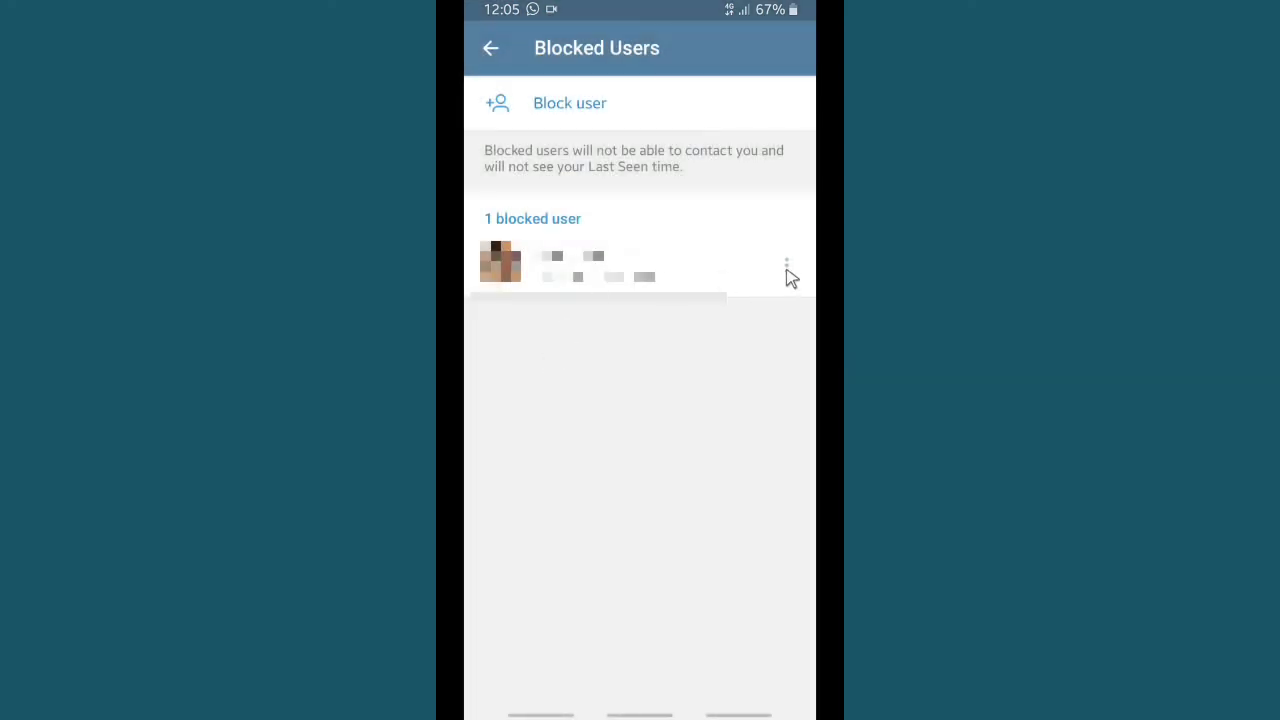
left_click(786, 268)
left_click(569, 363)
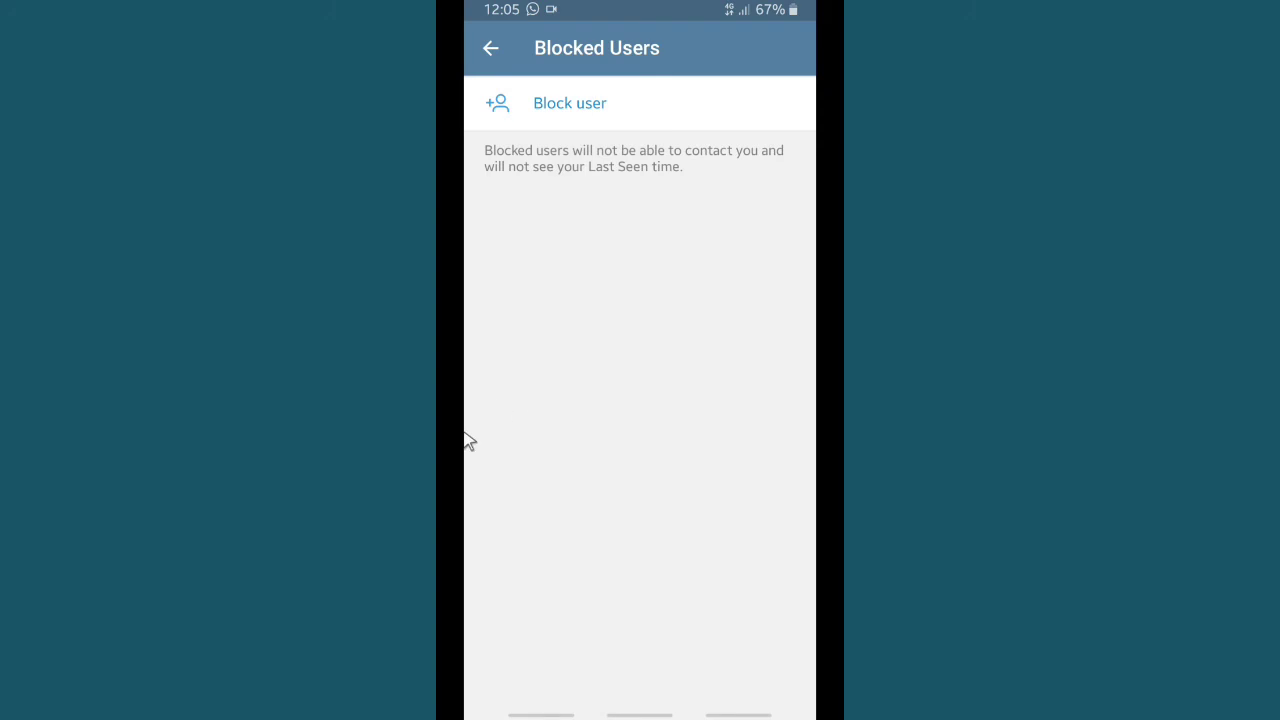
left_click(545, 110)
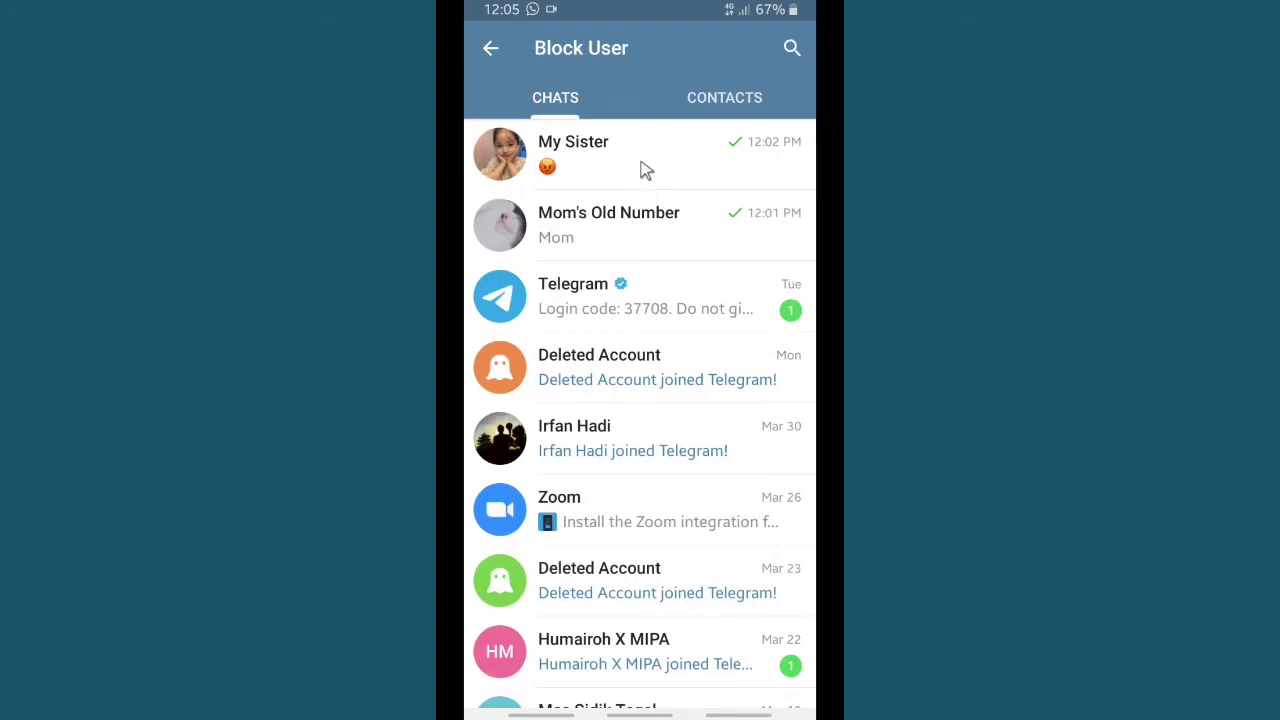
left_click(499, 55)
- Back out through Privacy and Security and Settings to leave Telegram for the home screen
key("Escape")
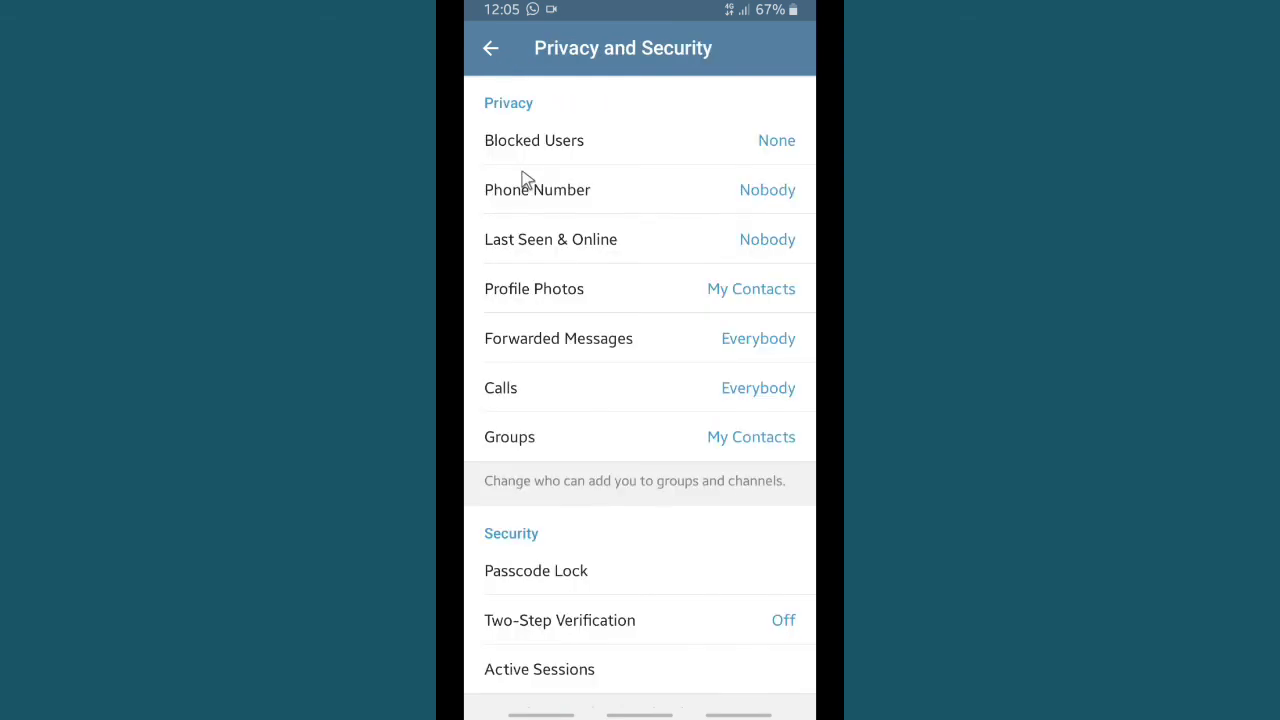
key("Escape")
key("Escape")
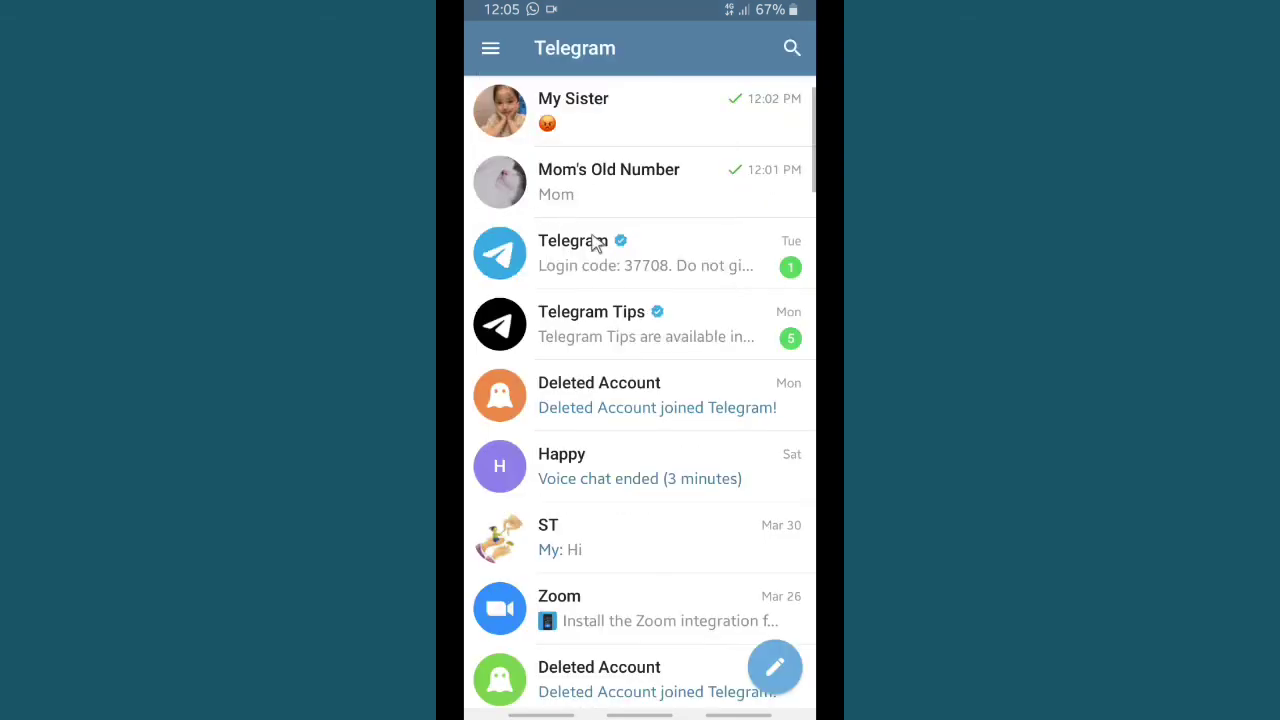
key("Escape")
scroll(600, 256, "down", 1)
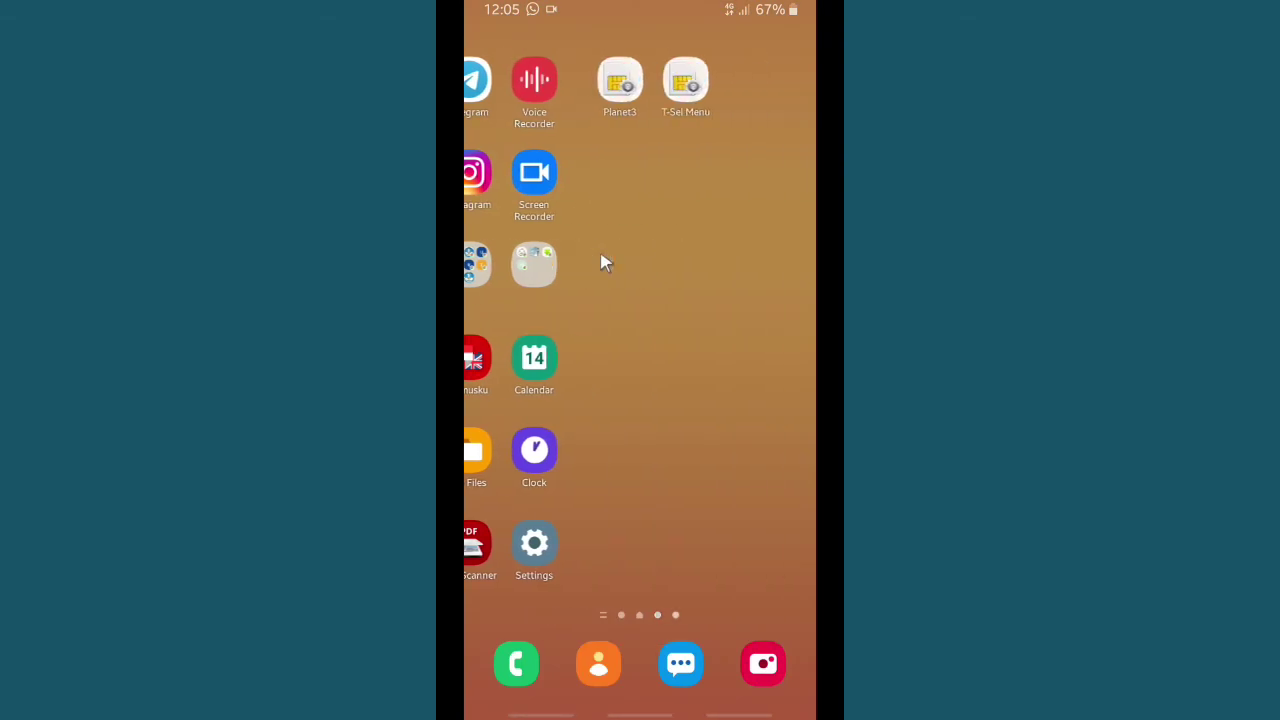